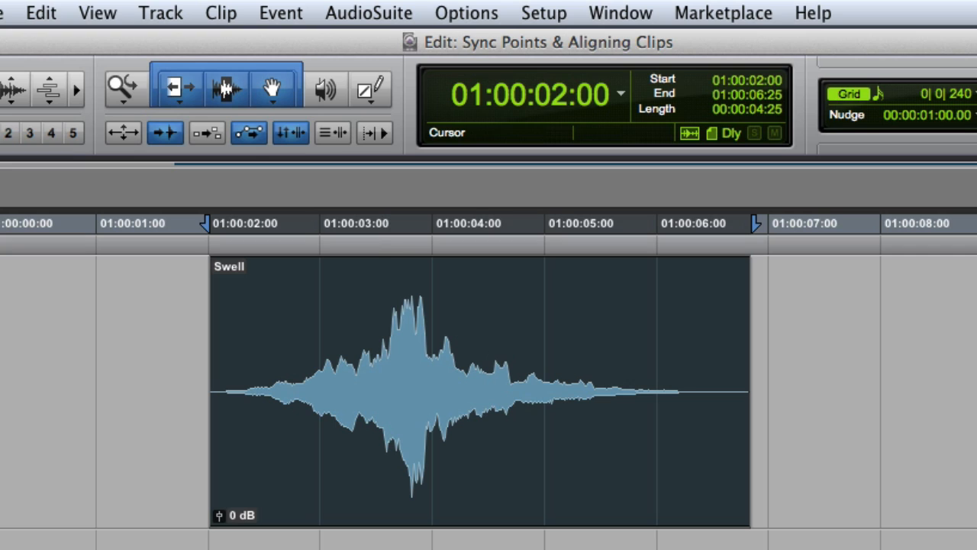
Step: Audition Swell, place the edit cursor at its peak and mark a sync point there via Clip > Identify Sync Point
key(space)
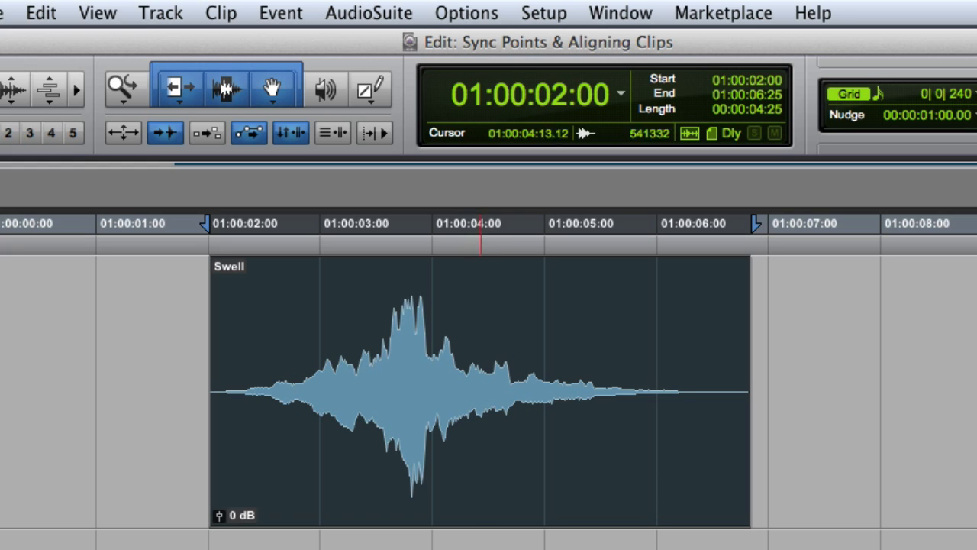
click(414, 345)
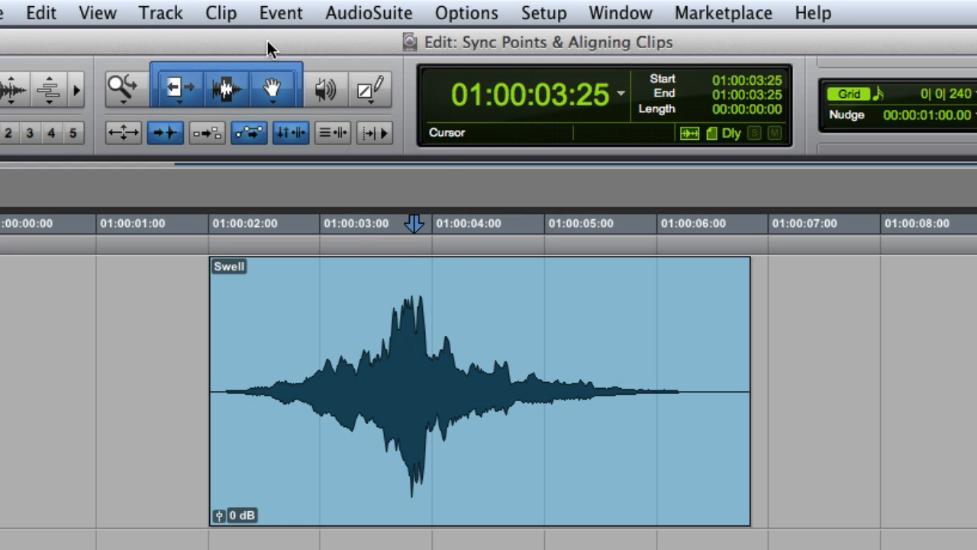
click(222, 13)
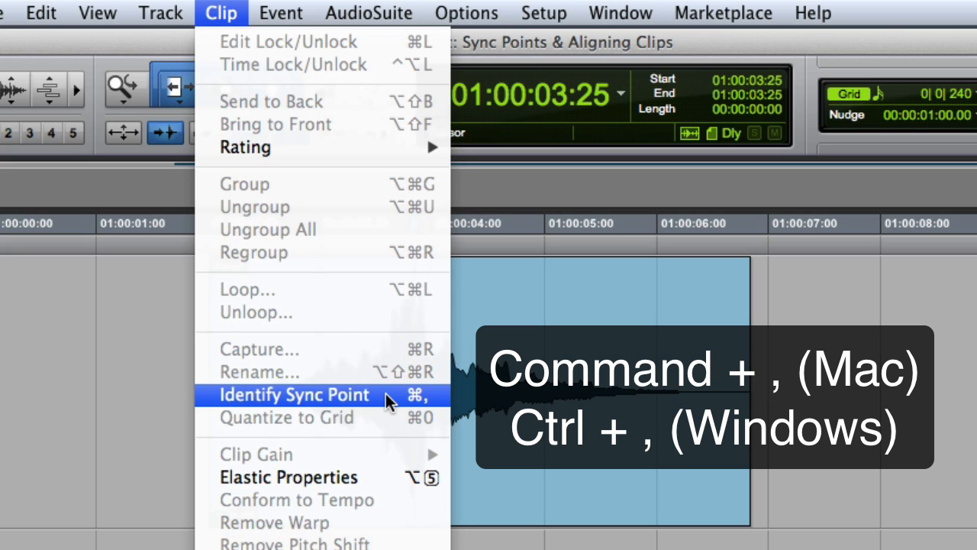
click(387, 398)
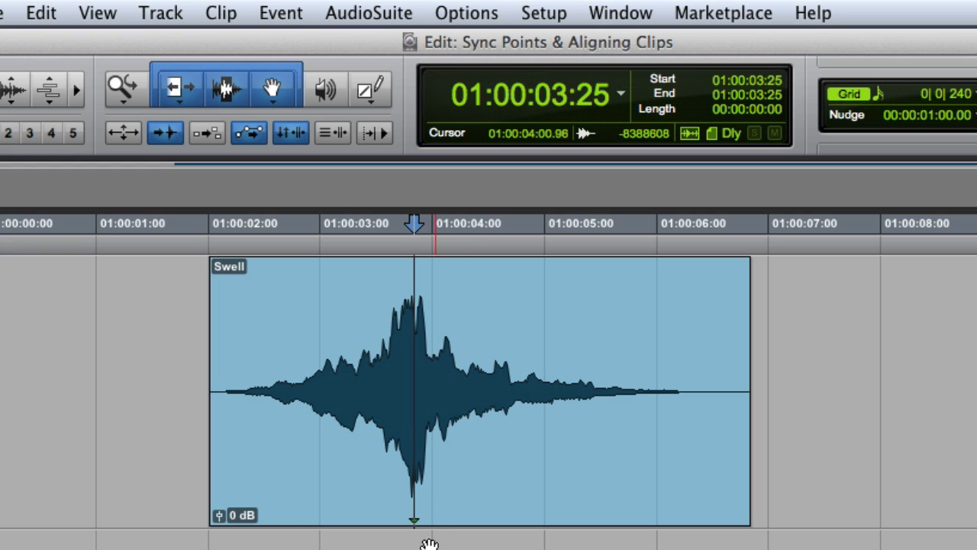
Step: Nudge the sync point marker right so it sits exactly on Swell's loudest waveform peak
drag(418, 523, 414, 525)
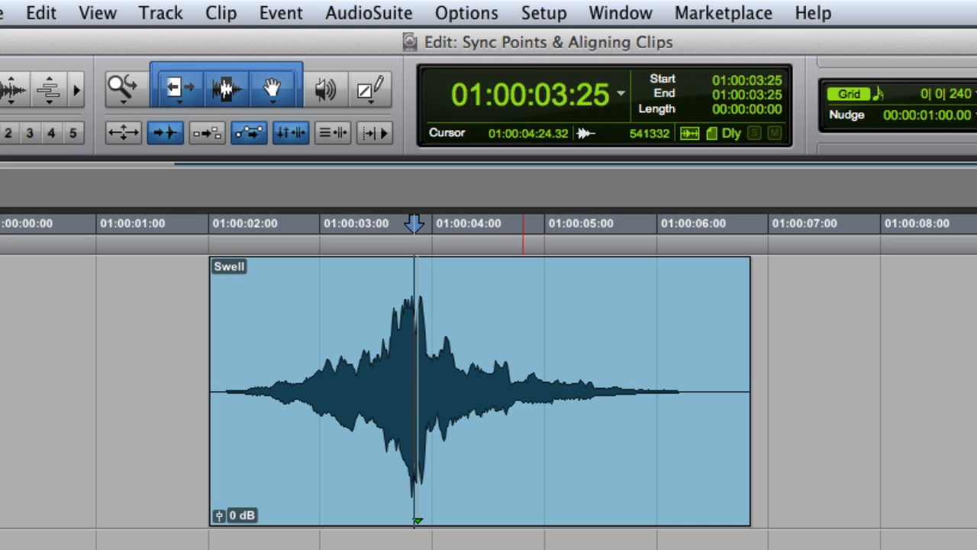
Step: Select the whole Swell clip and review the Clip menu, keeping the peak sync point intact
click(504, 516)
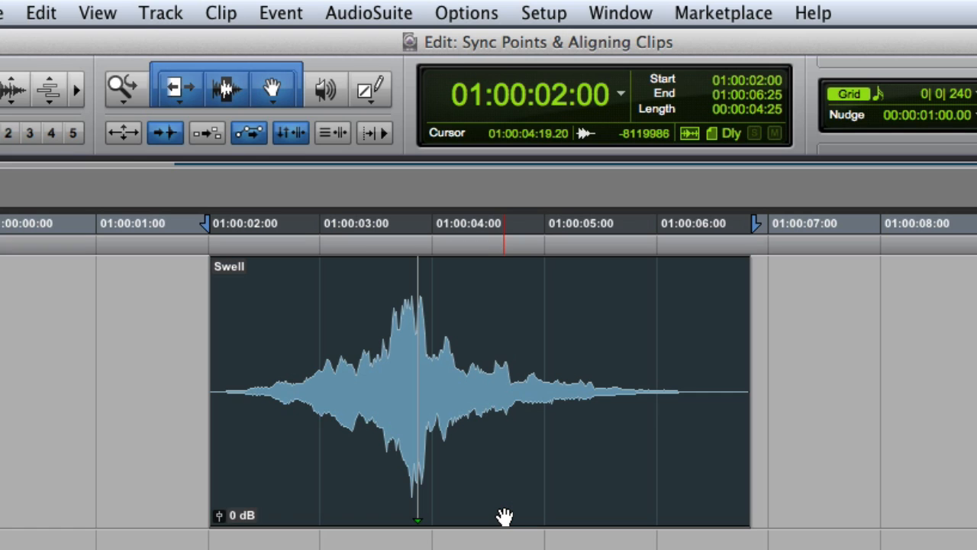
click(222, 13)
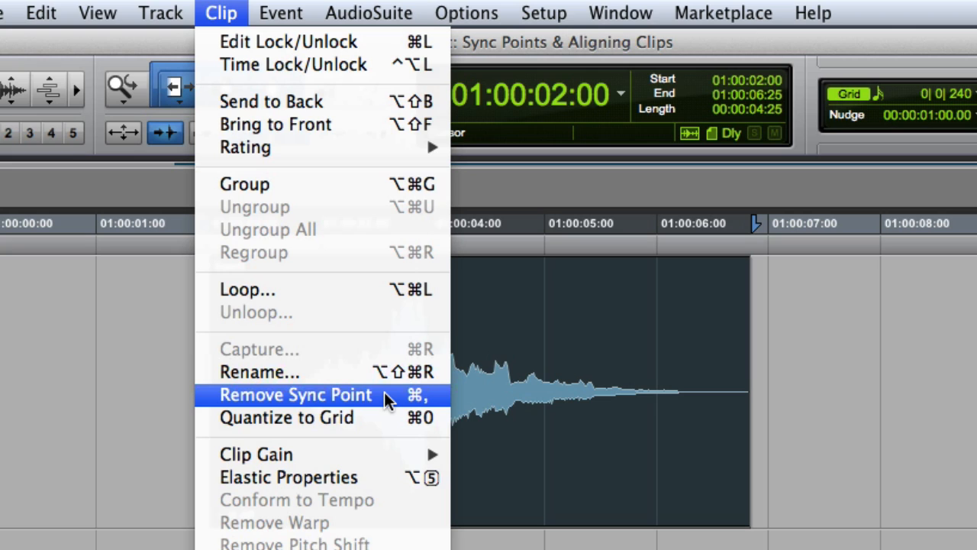
click(385, 397)
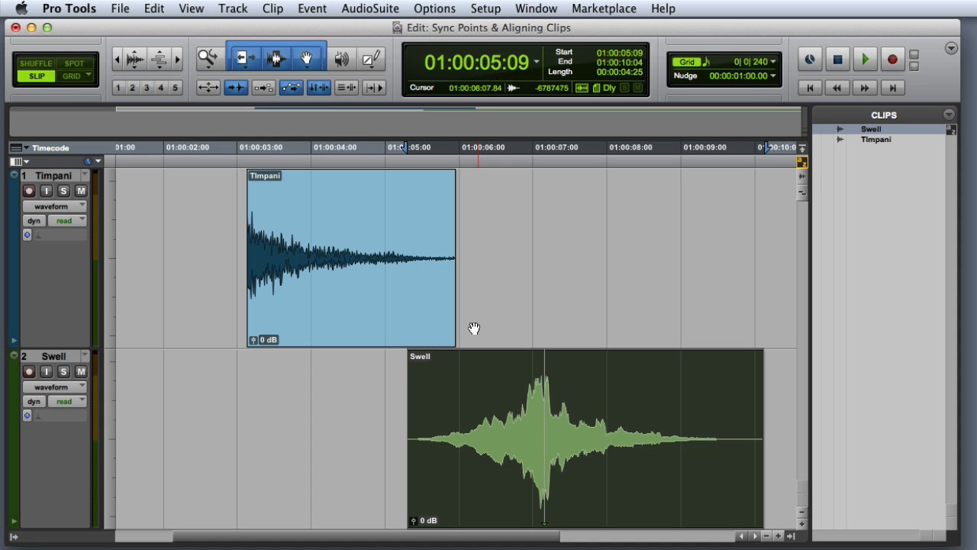
Step: Align Swell's start to Timpani's start with a Control-click, audition it, then undo to leave track 2 empty
click(449, 324)
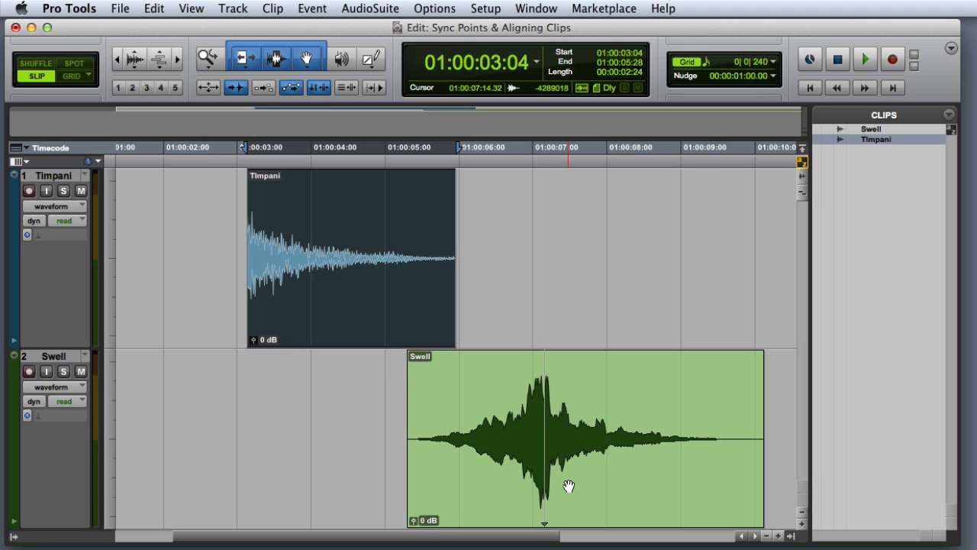
ctrl+click(569, 486)
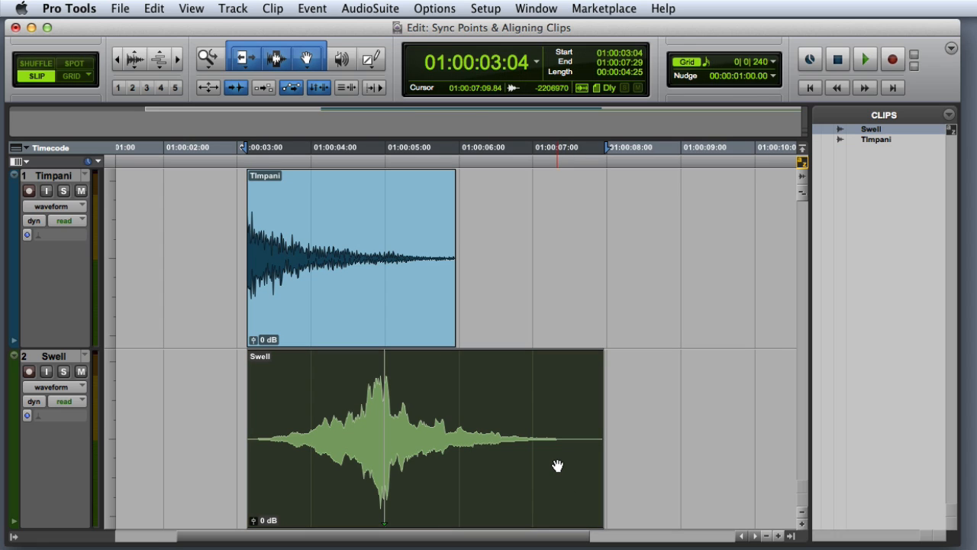
key(space)
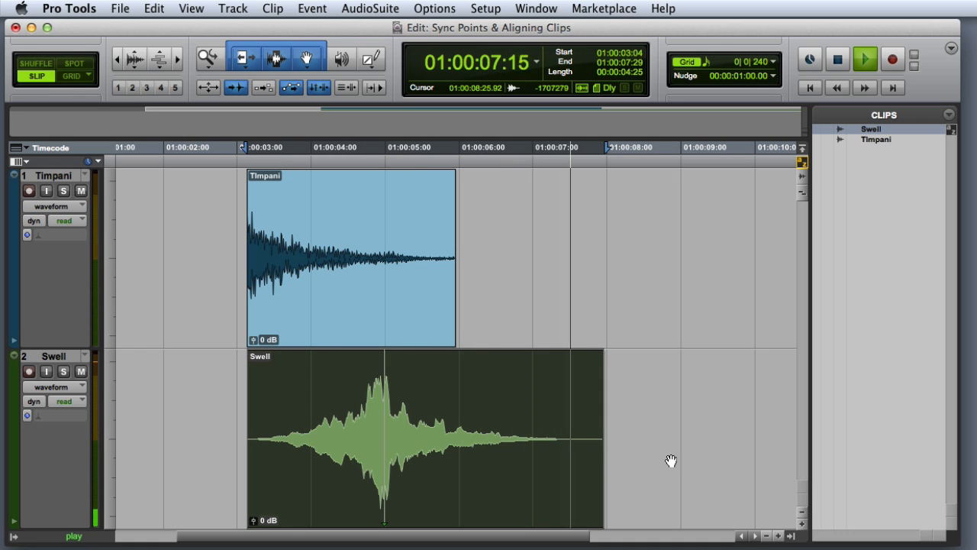
key(super+z)
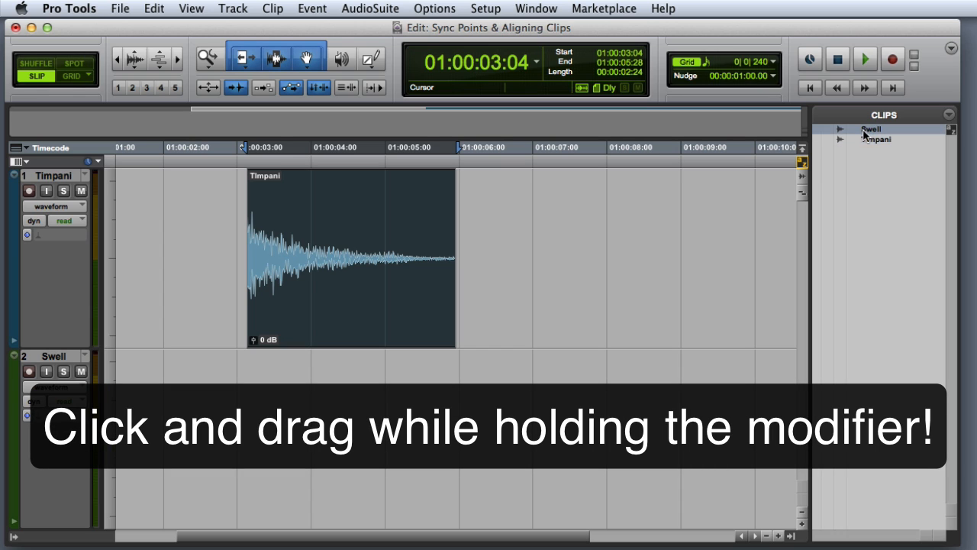
Step: Drag Swell from the Clips list back onto track 2 at 01:00:03:04
drag(870, 129, 595, 395)
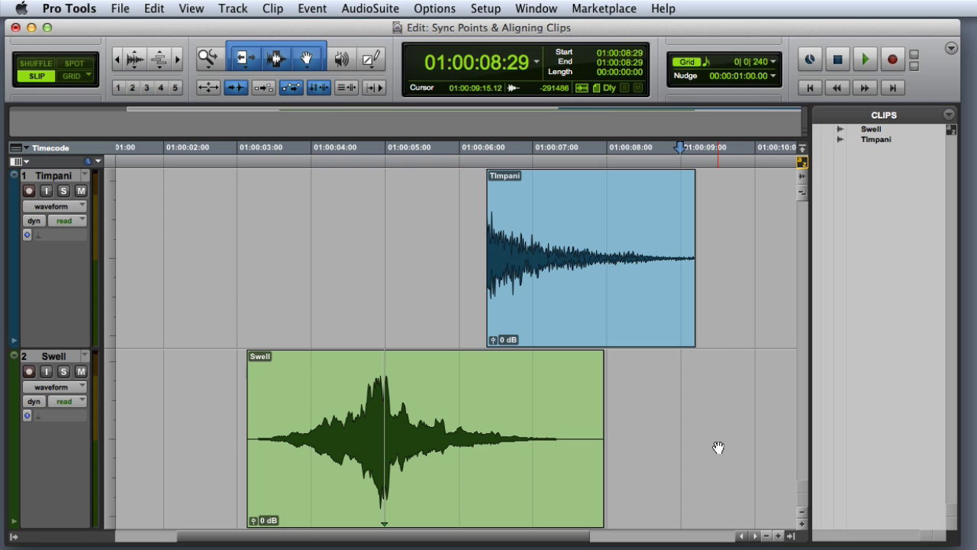
Step: Align Swell's end to Timpani's start with Control+Command-click, then audition the arrangement
click(633, 331)
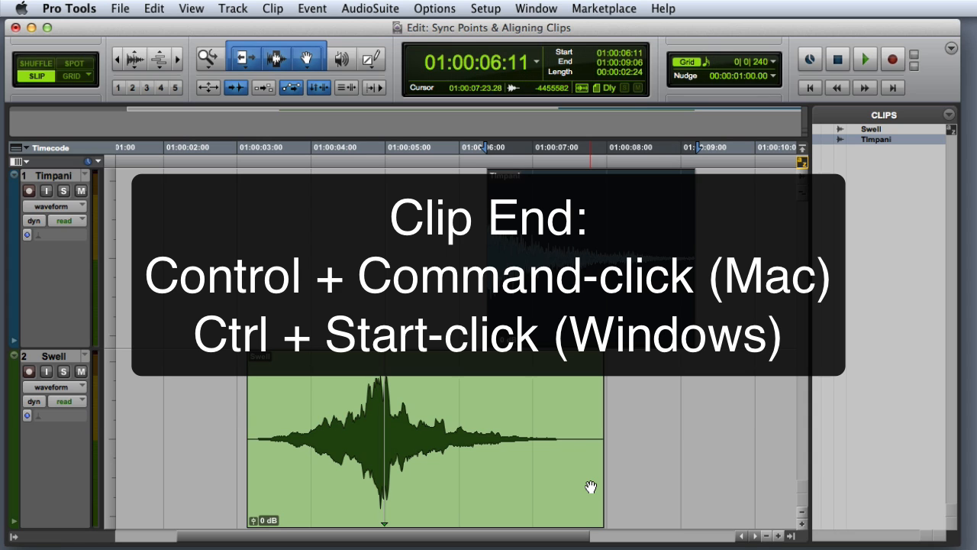
ctrl+super+click(561, 458)
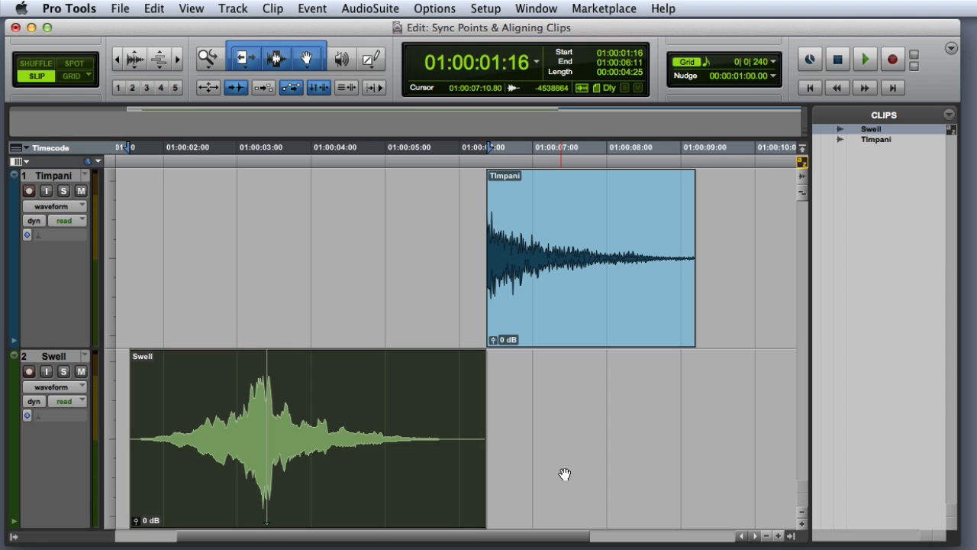
click(564, 475)
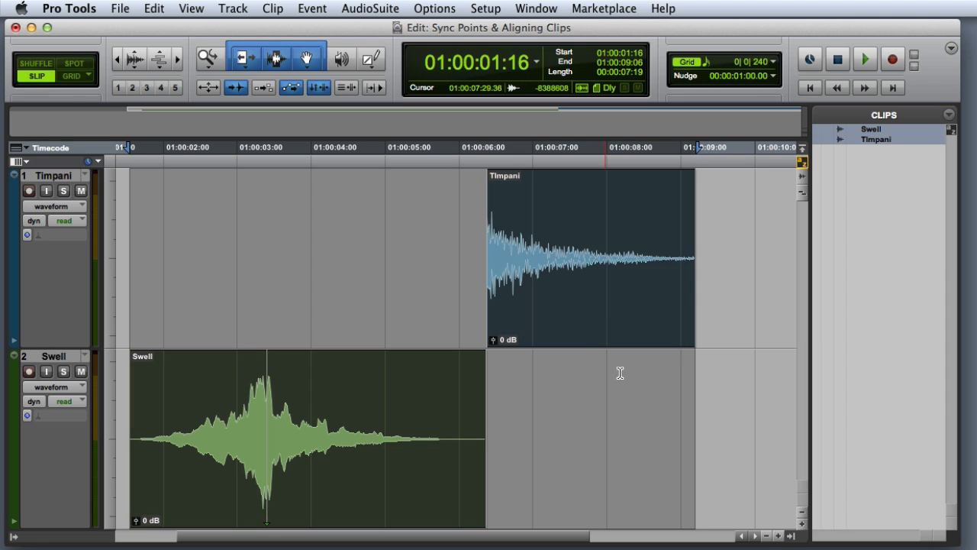
key(space)
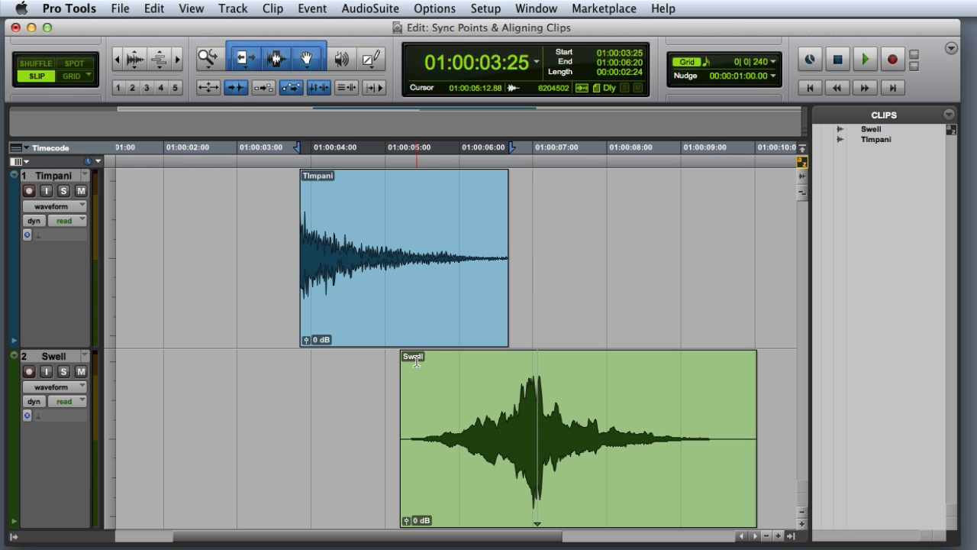
Step: Align Swell's peak sync point to Timpani's start at 01:00:03:25 and play it back
click(415, 325)
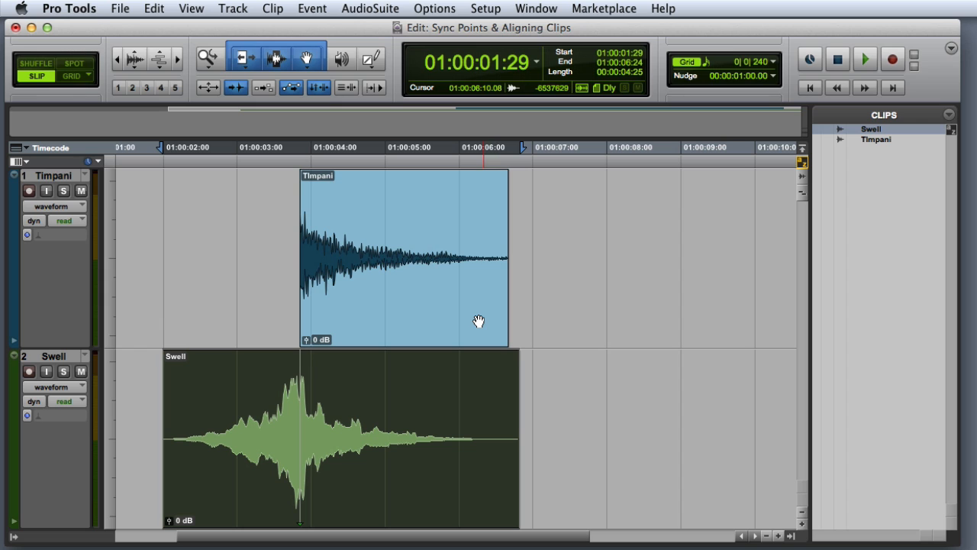
key(space)
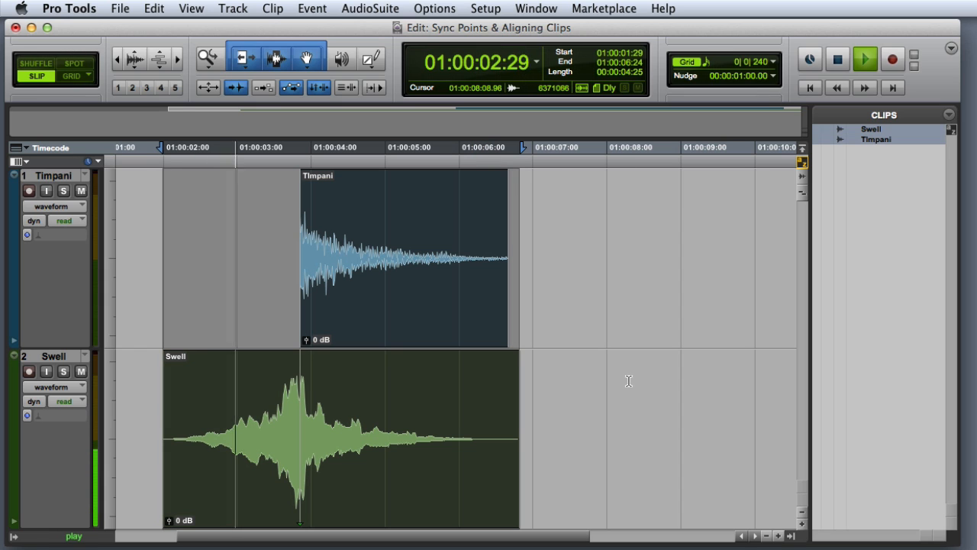